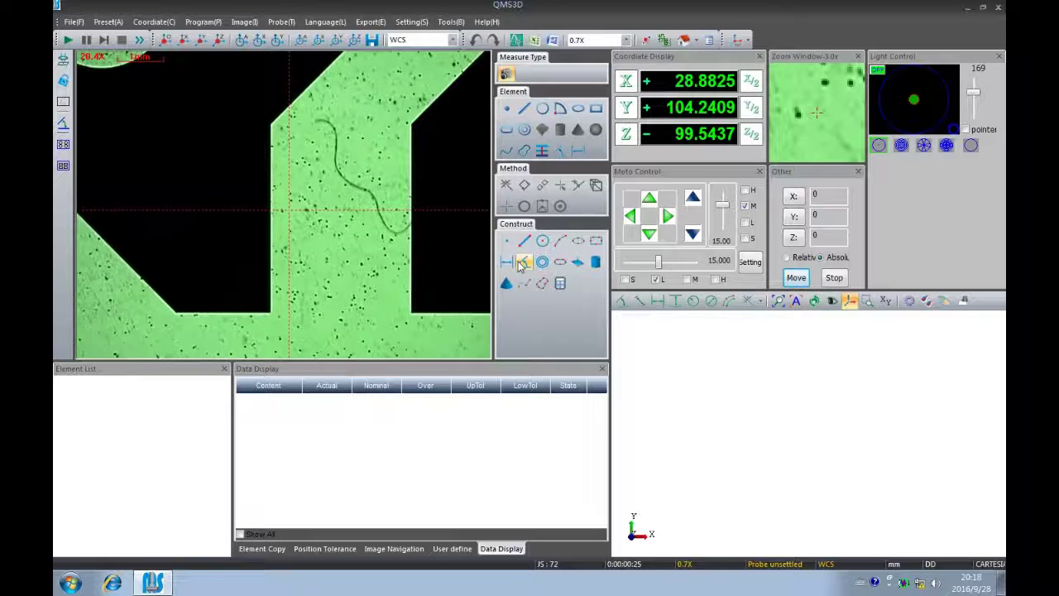
Measure the left vertical and bottom edges as lines, adding LIN3 (length 1.7597, angle 179.8242).
click(523, 108)
drag(411, 124, 270, 291)
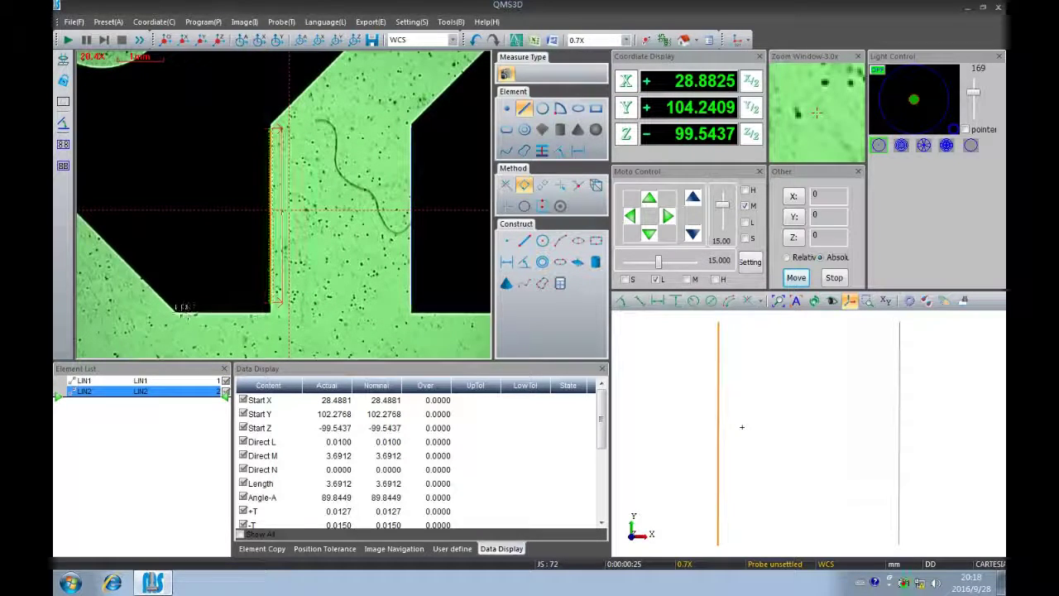
drag(184, 308, 263, 313)
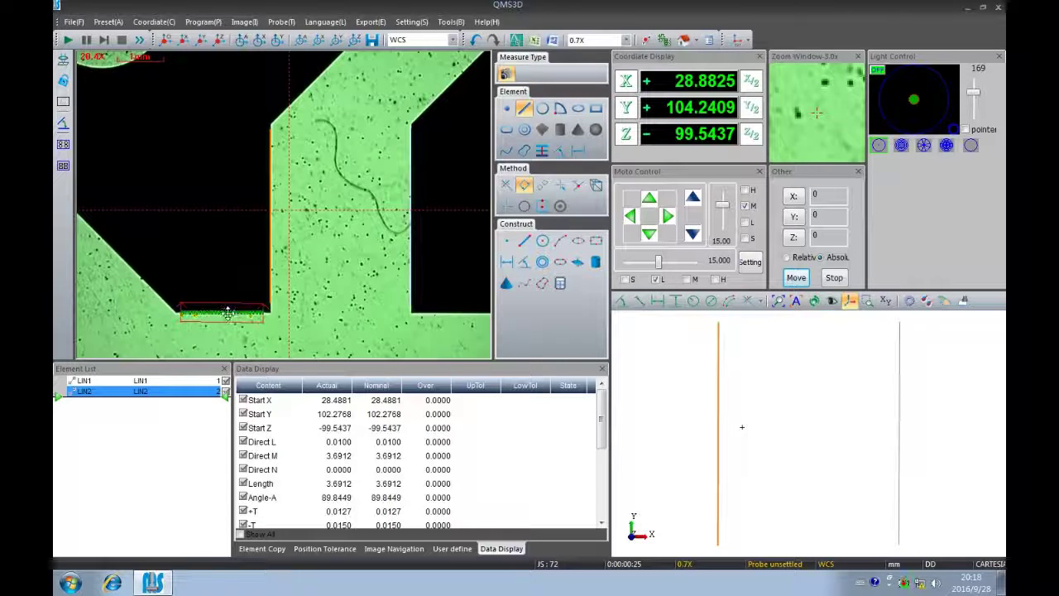
click(228, 313)
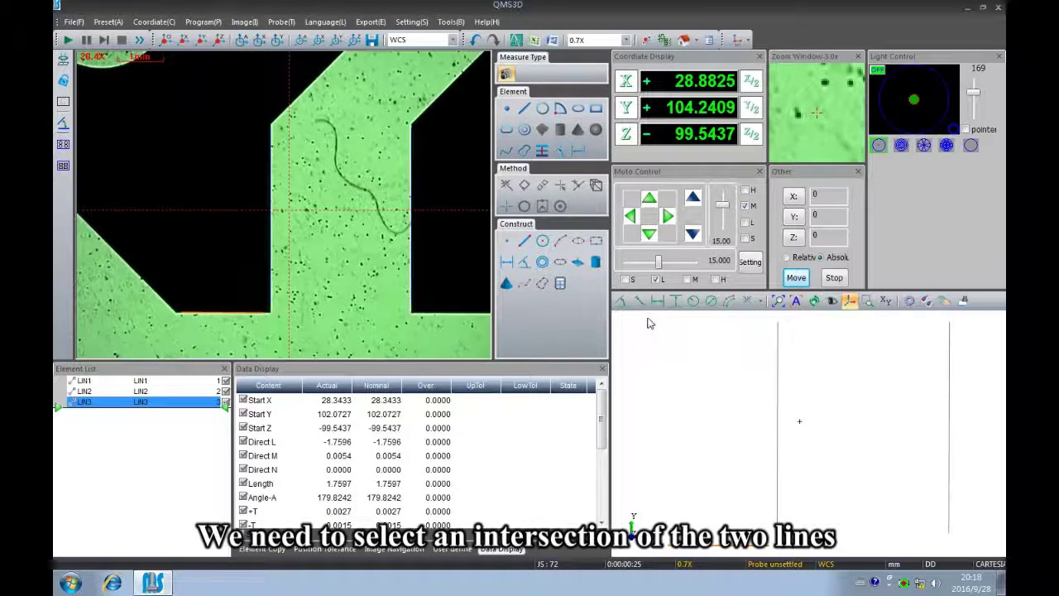
click(577, 262)
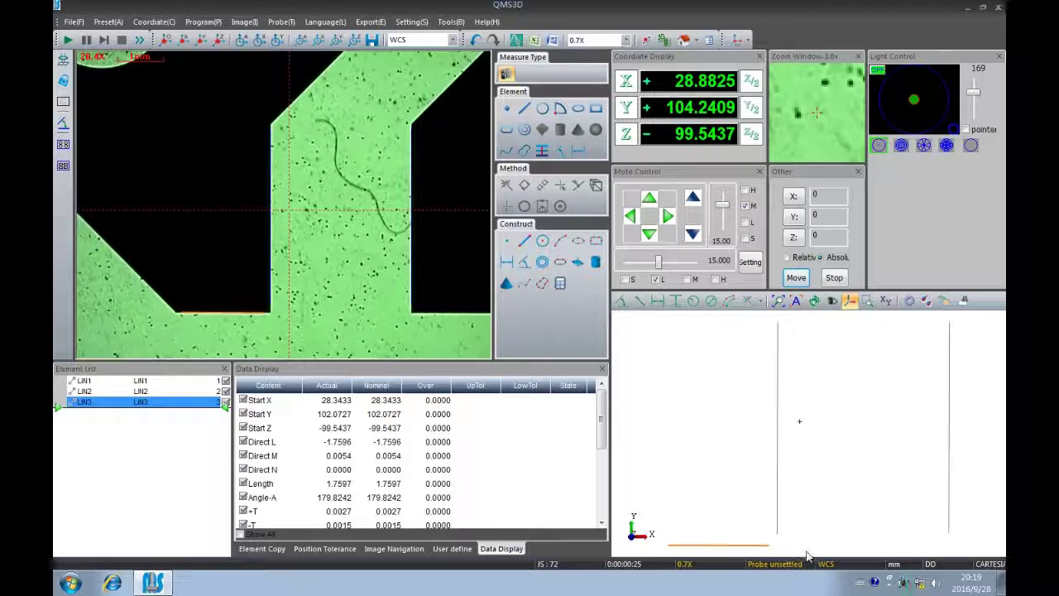
Intersect LIN2 and LIN3 into PNT1 and check its coordinates (28.4875, 102.0723, -99.5437).
mouse_move(805, 550)
mouse_down()
mouse_move(716, 432)
mouse_move(672, 331)
mouse_move(648, 317)
mouse_up()
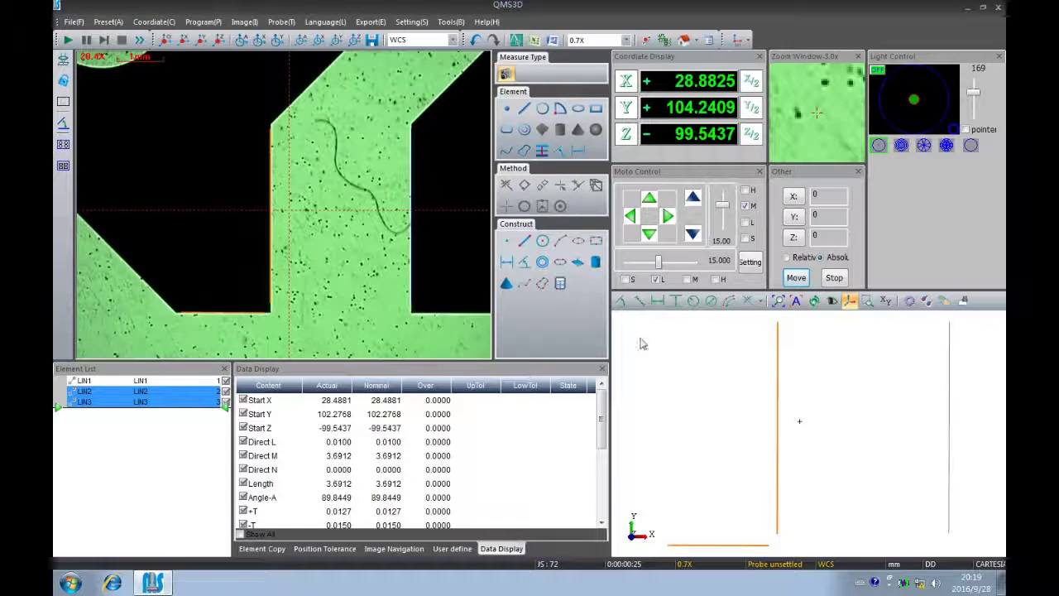
click(507, 245)
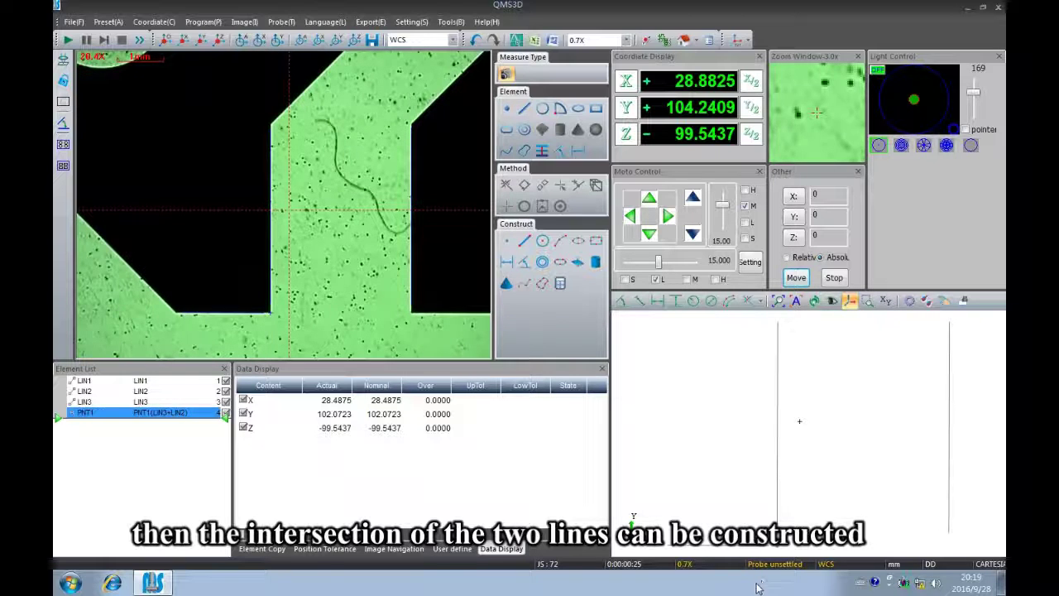
click(777, 551)
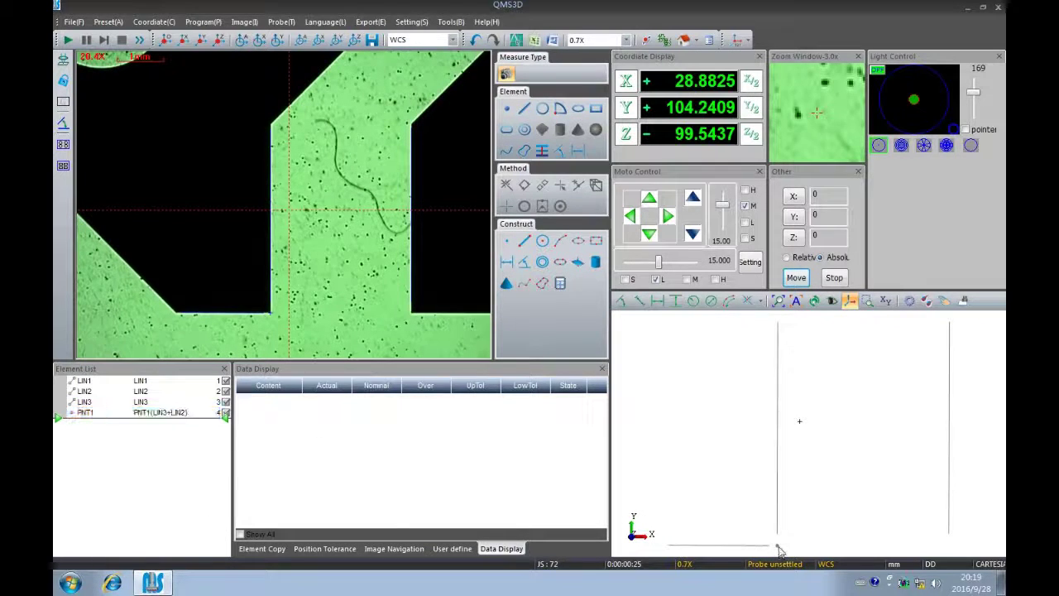
click(775, 546)
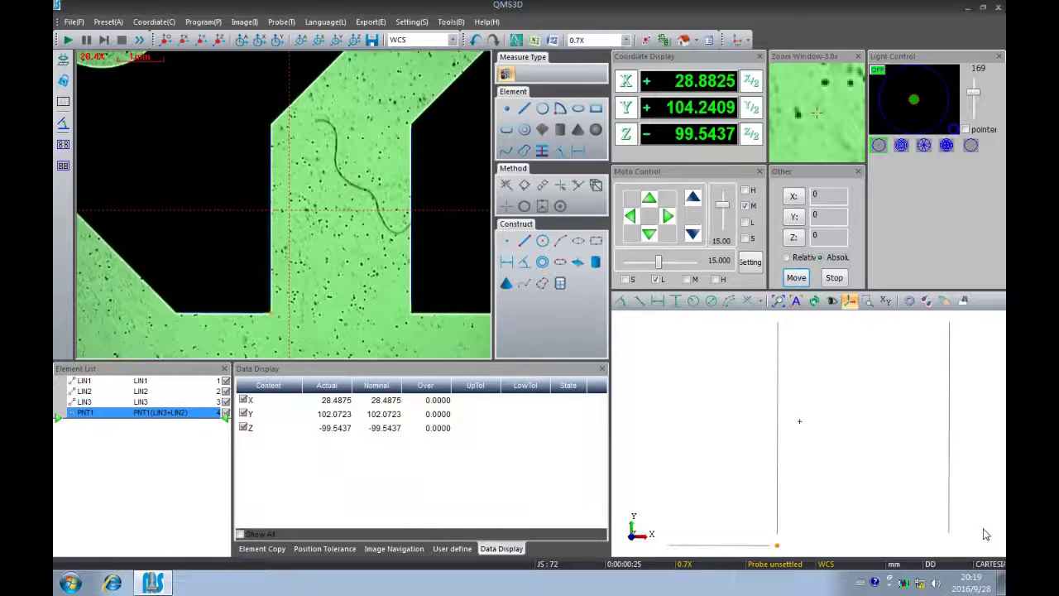
Build the symmetry line of LIN1 and LIN2 as LIN4 (length 3.6912, angle 89.8356).
mouse_move(975, 537)
mouse_down()
mouse_move(915, 524)
mouse_move(818, 452)
mouse_move(713, 308)
mouse_up()
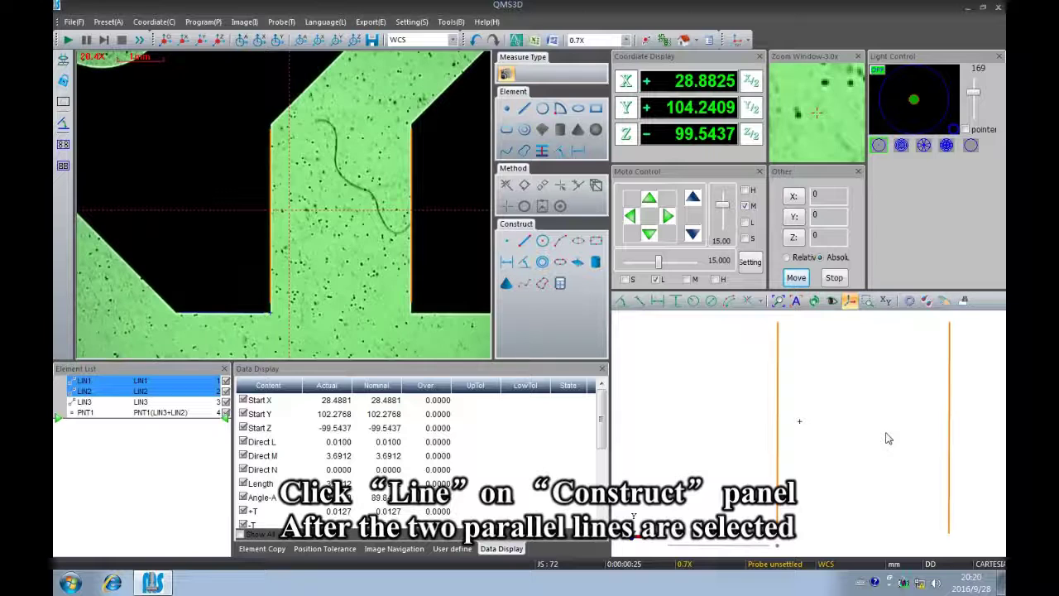
click(524, 245)
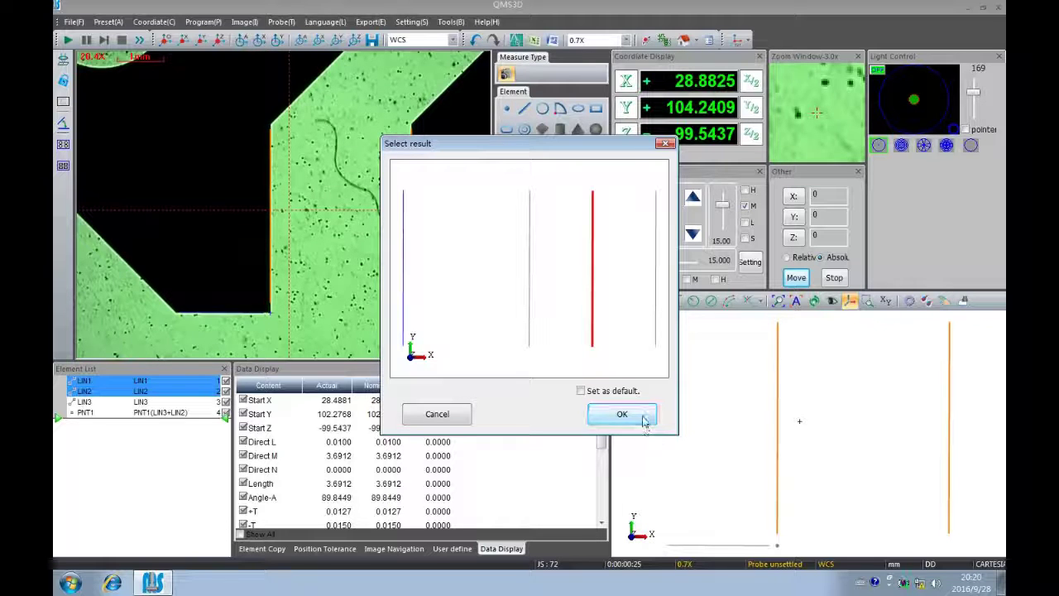
click(644, 418)
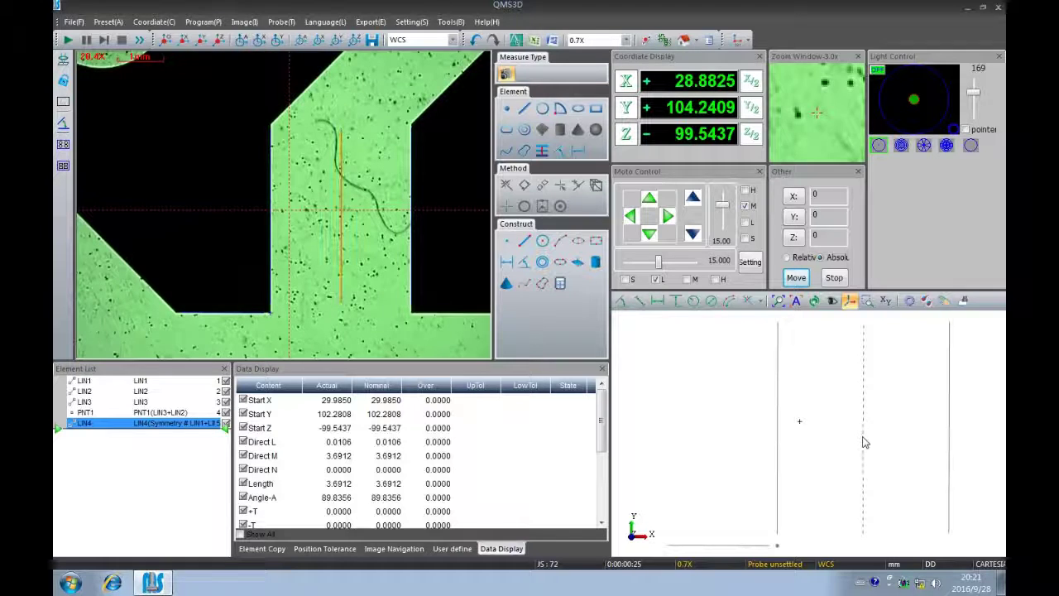
Construct the distance DIS1 between vertical lines LIN2 and LIN1.
click(778, 496)
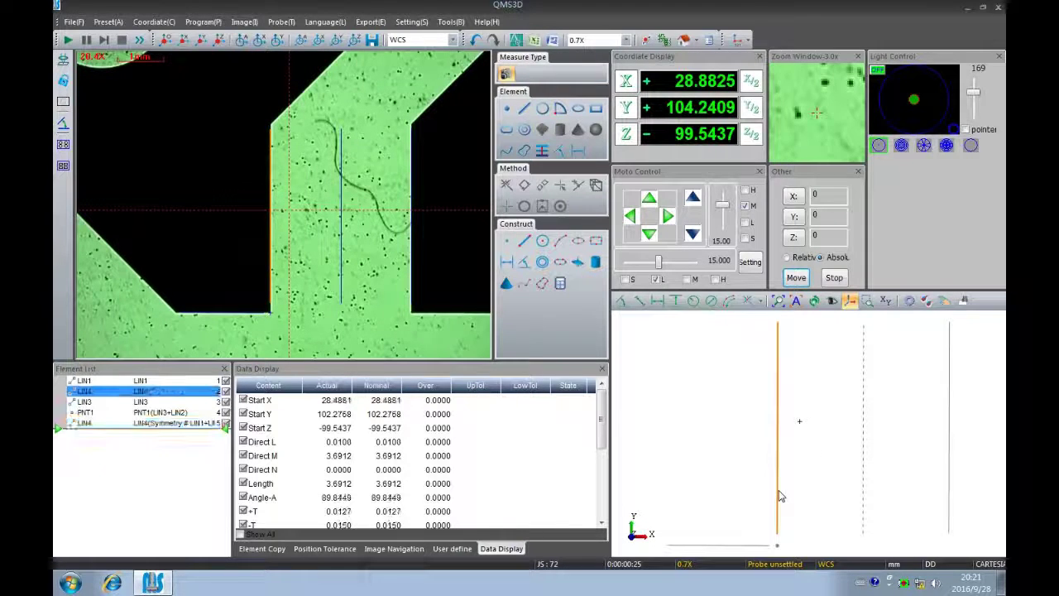
ctrl+click(949, 491)
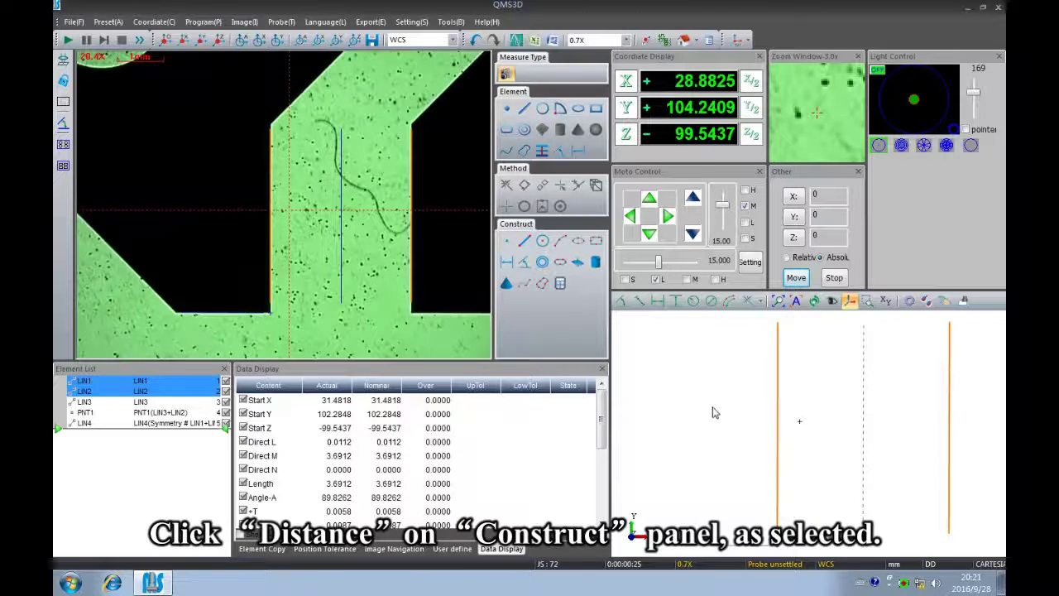
click(507, 261)
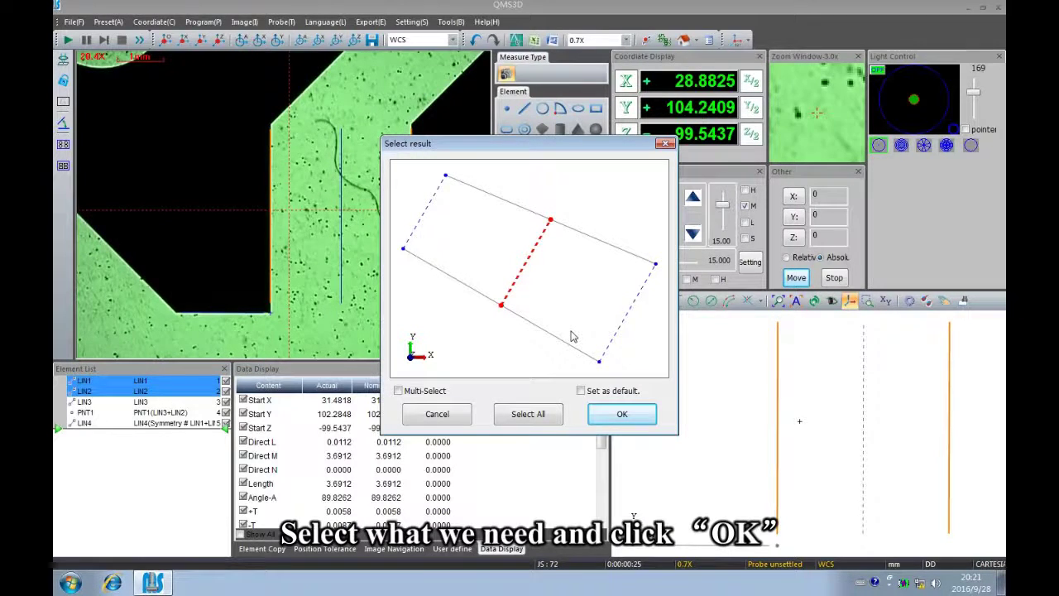
click(622, 415)
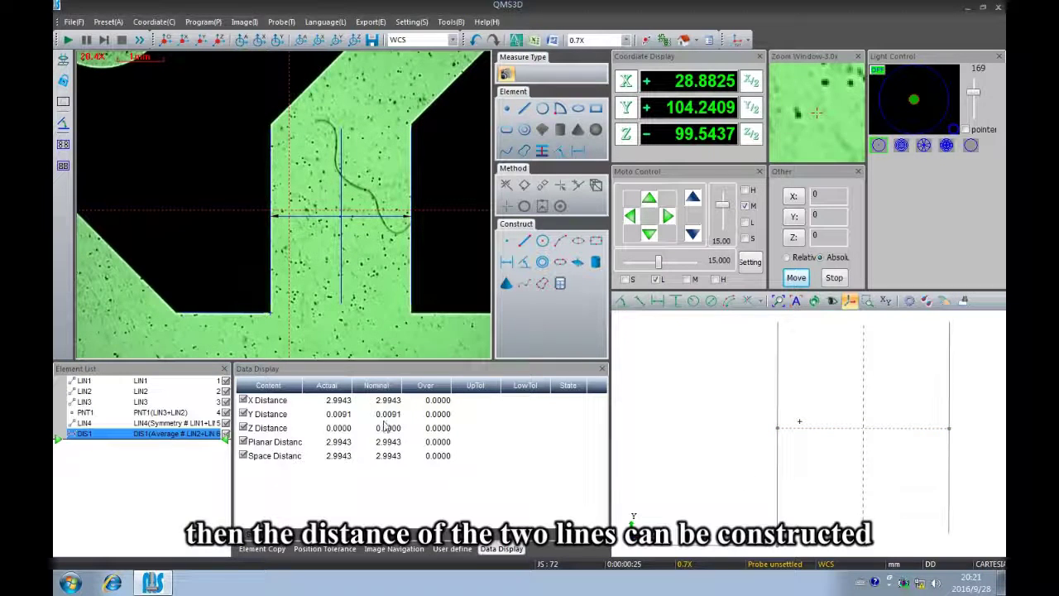
Inspect DIS1's values: planar and X distance 2.9943, Y 0.0091.
click(323, 446)
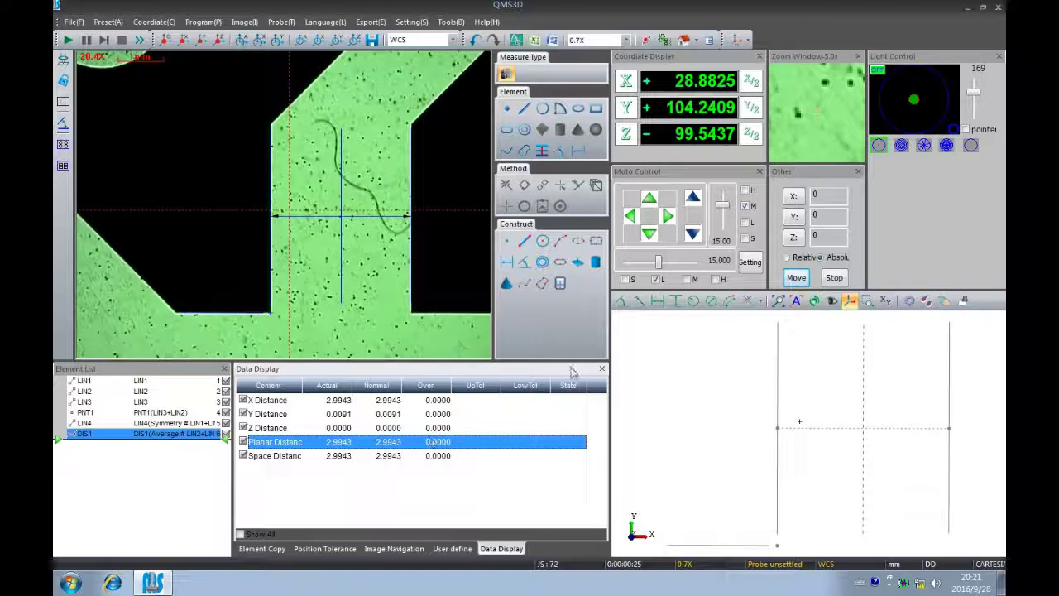
click(830, 433)
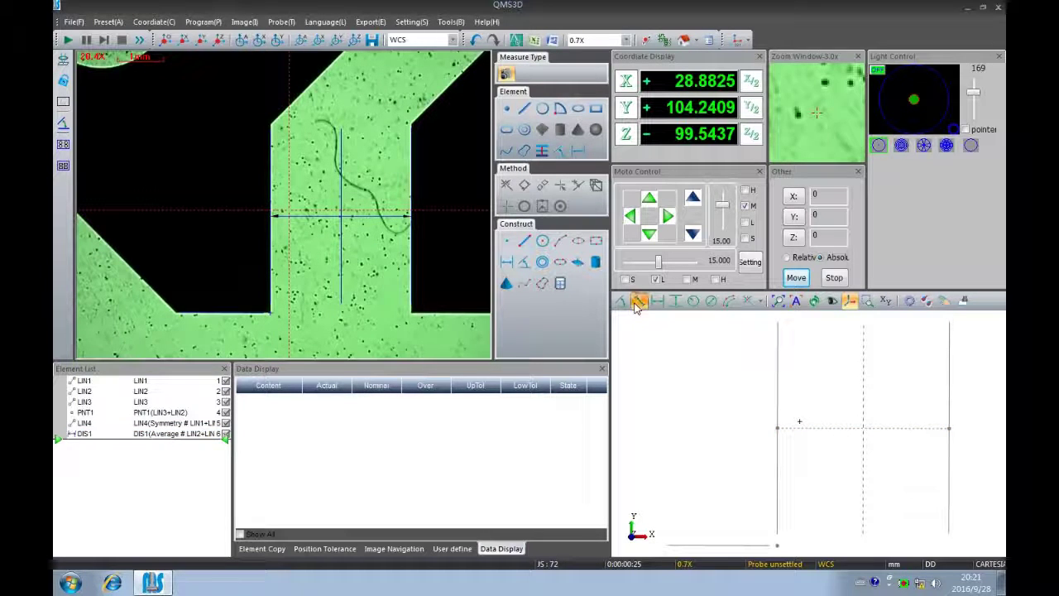
click(147, 436)
click(319, 441)
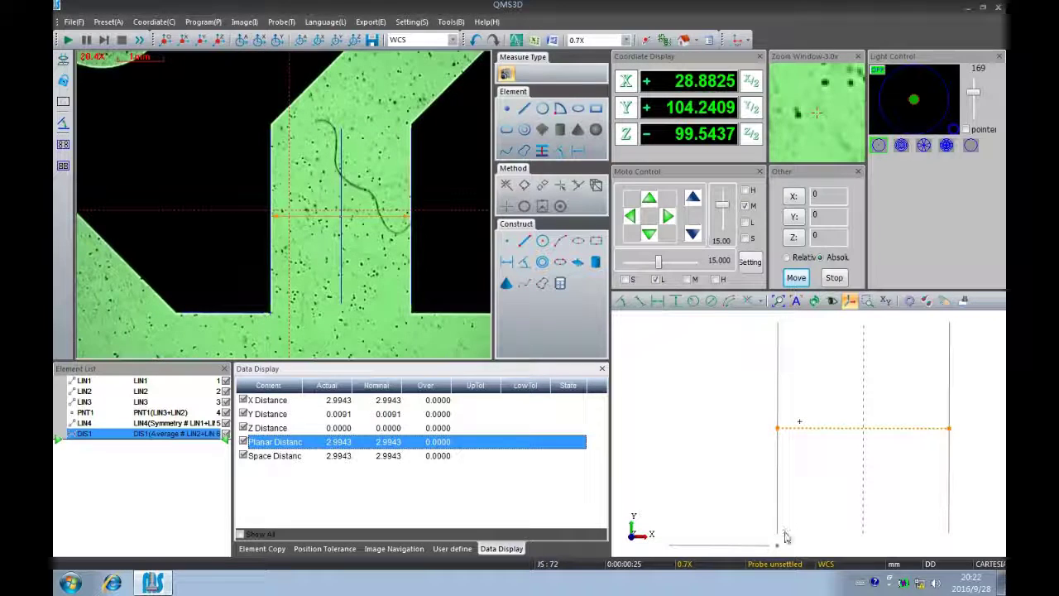
Construct ANG1 between LIN2 and LIN3, measuring 89.9793 degrees.
drag(786, 544, 731, 471)
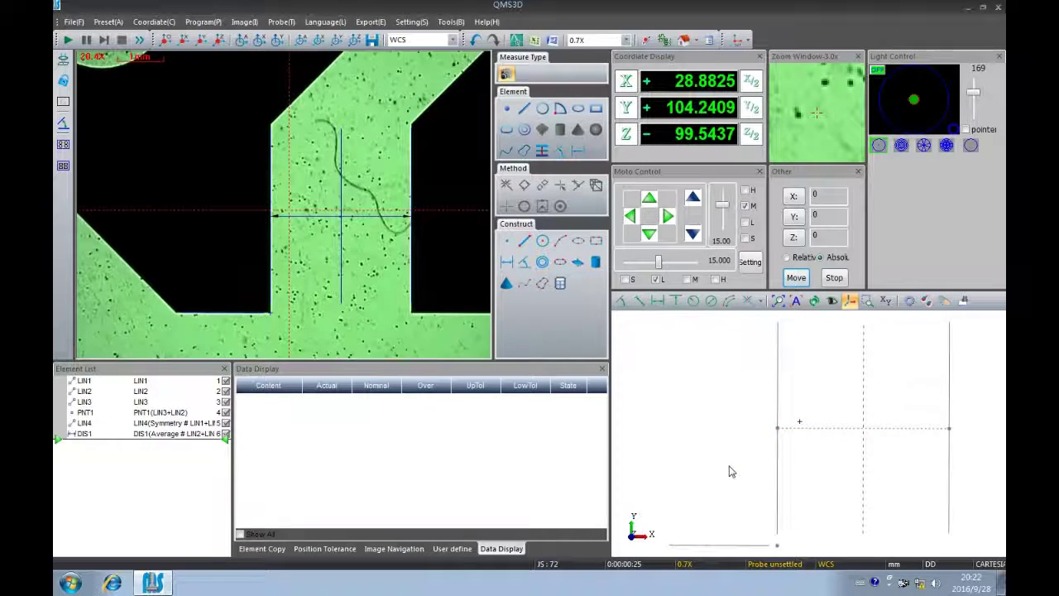
click(777, 494)
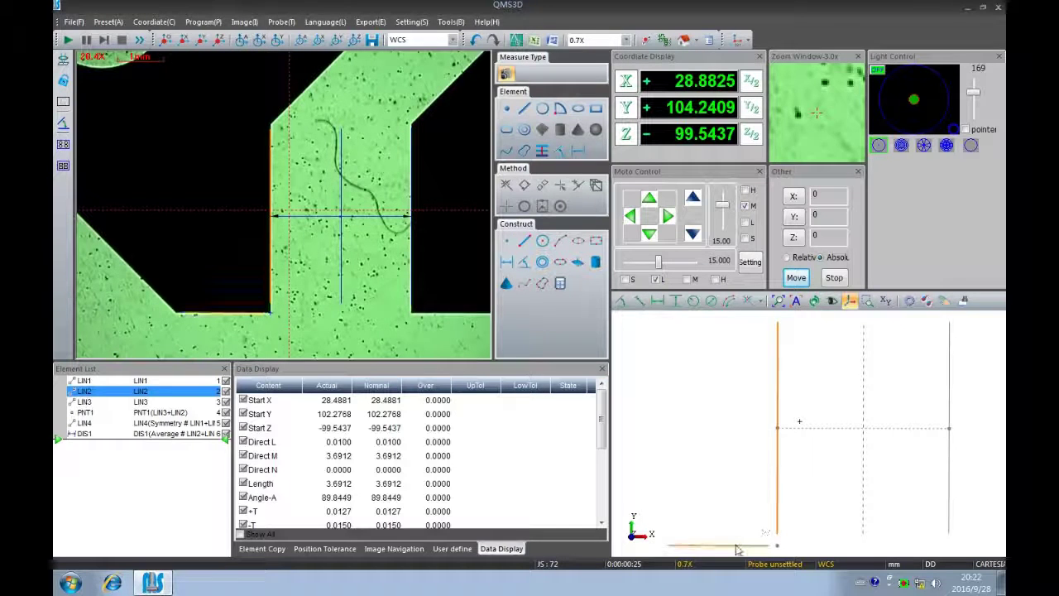
click(703, 544)
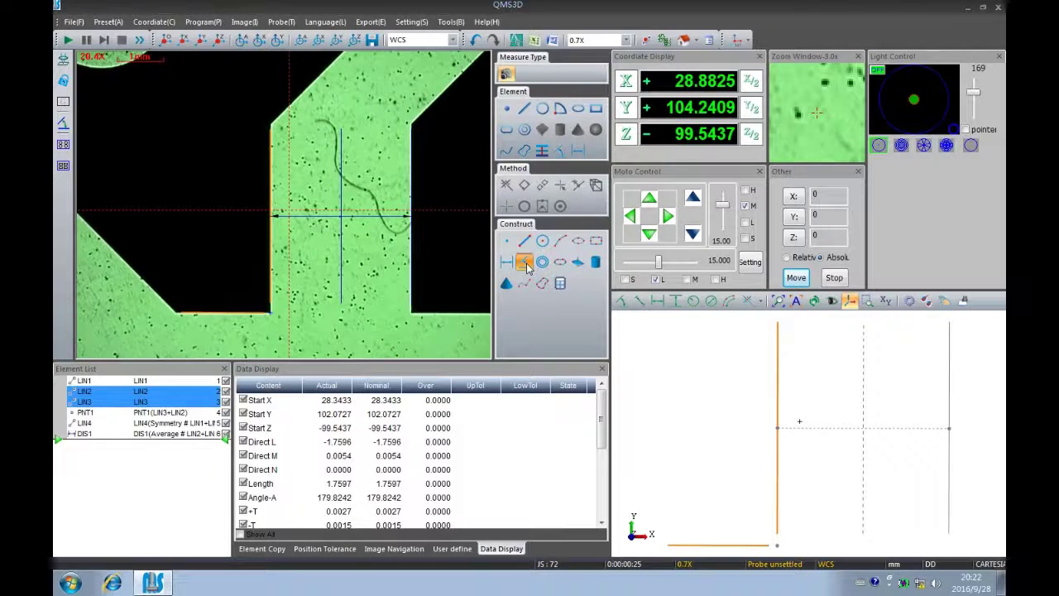
click(526, 263)
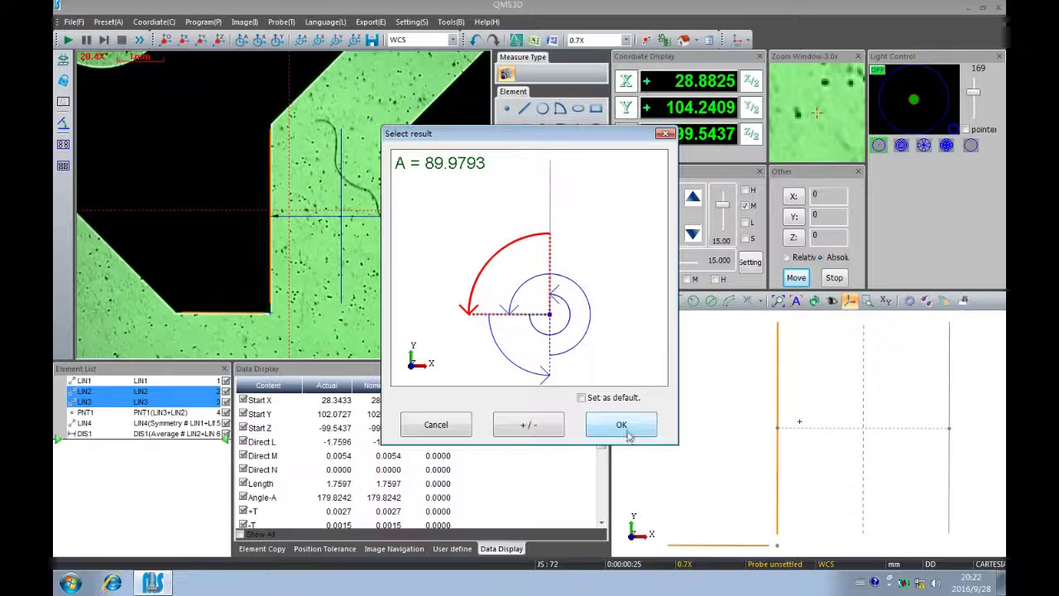
click(626, 436)
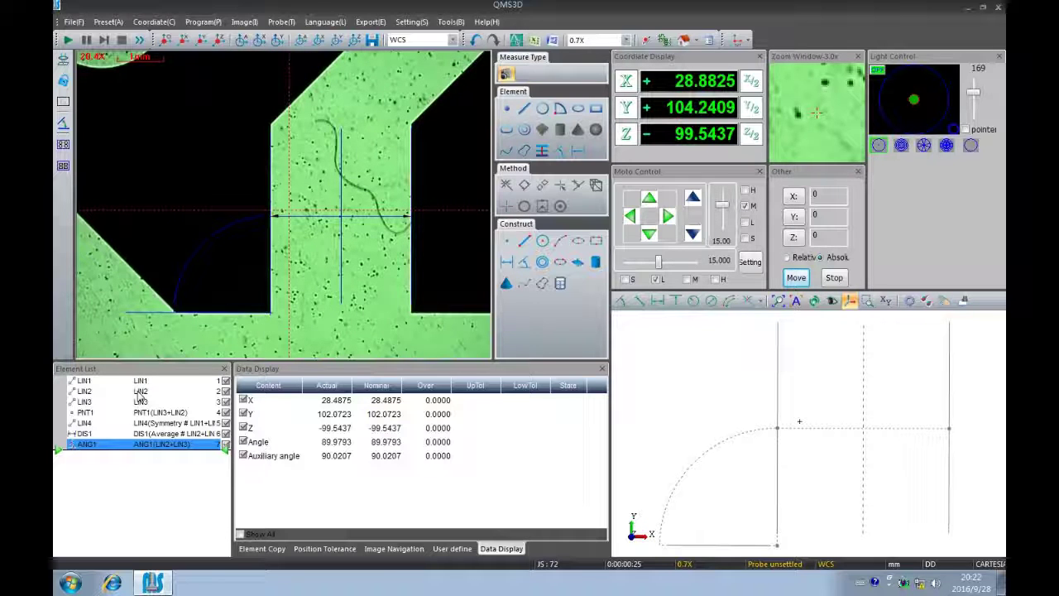
Pick LIN2 and LIN3 from the Element List and construct the 270.0207-degree angle as ANG2.
click(141, 392)
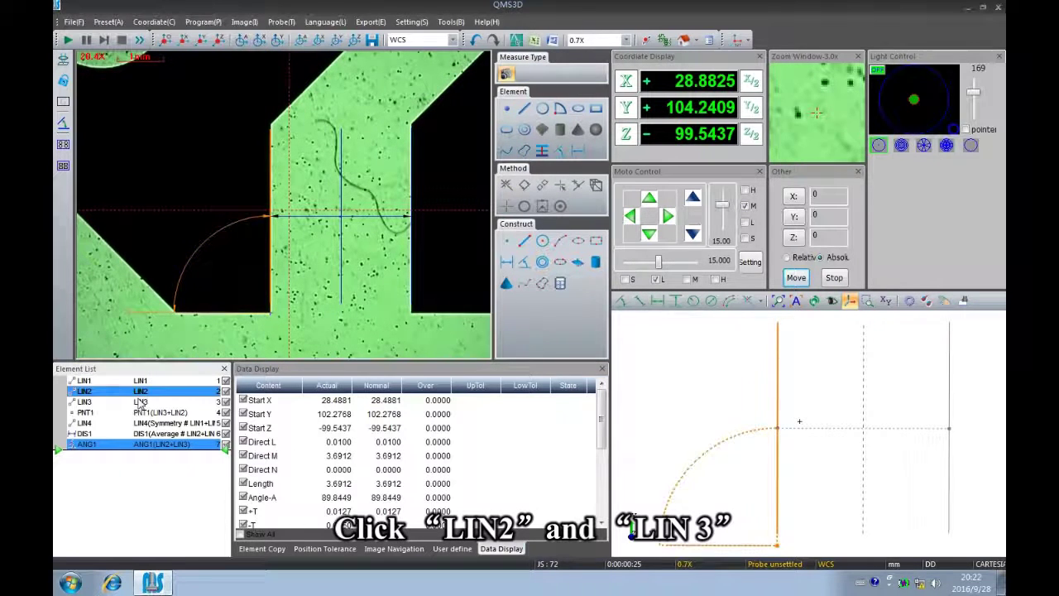
ctrl+click(141, 401)
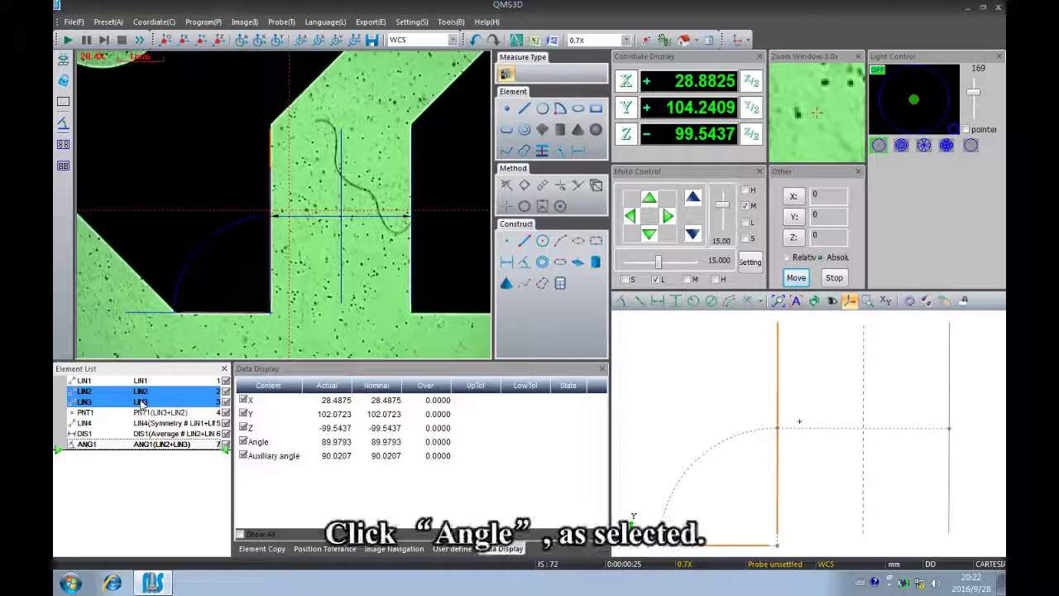
click(524, 263)
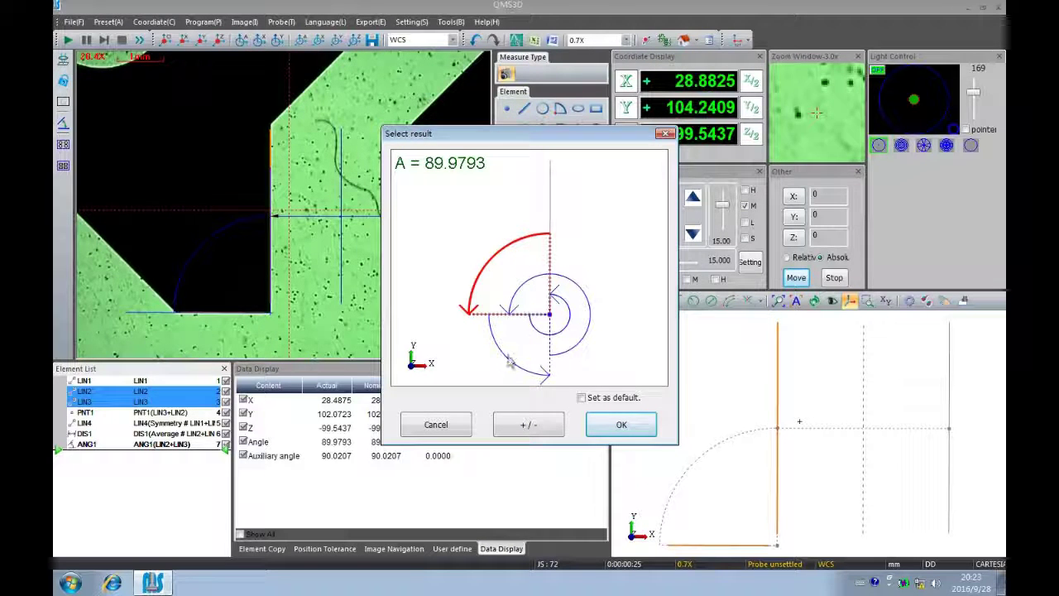
click(509, 364)
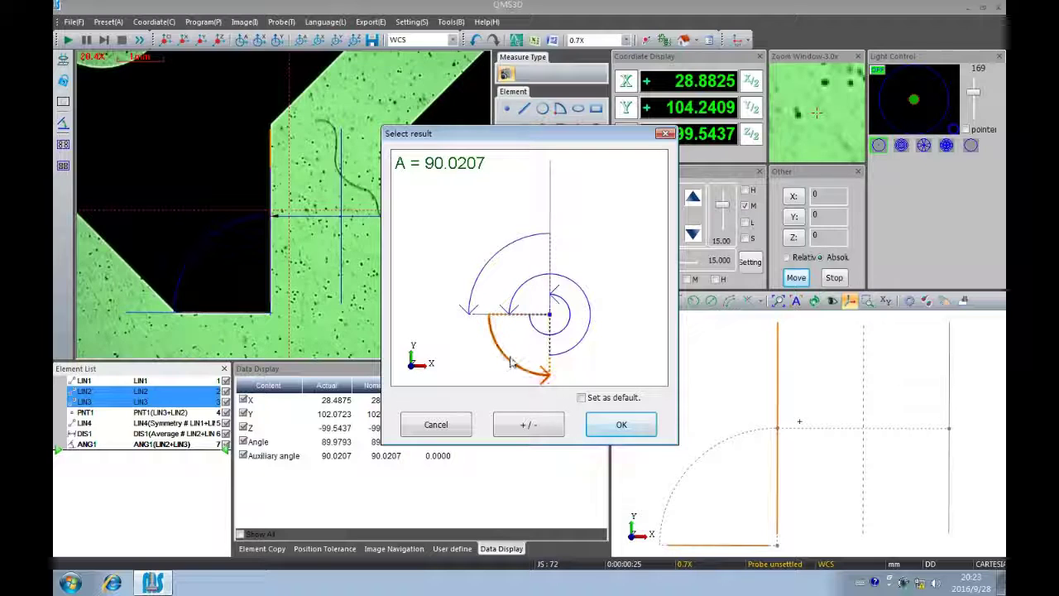
click(509, 364)
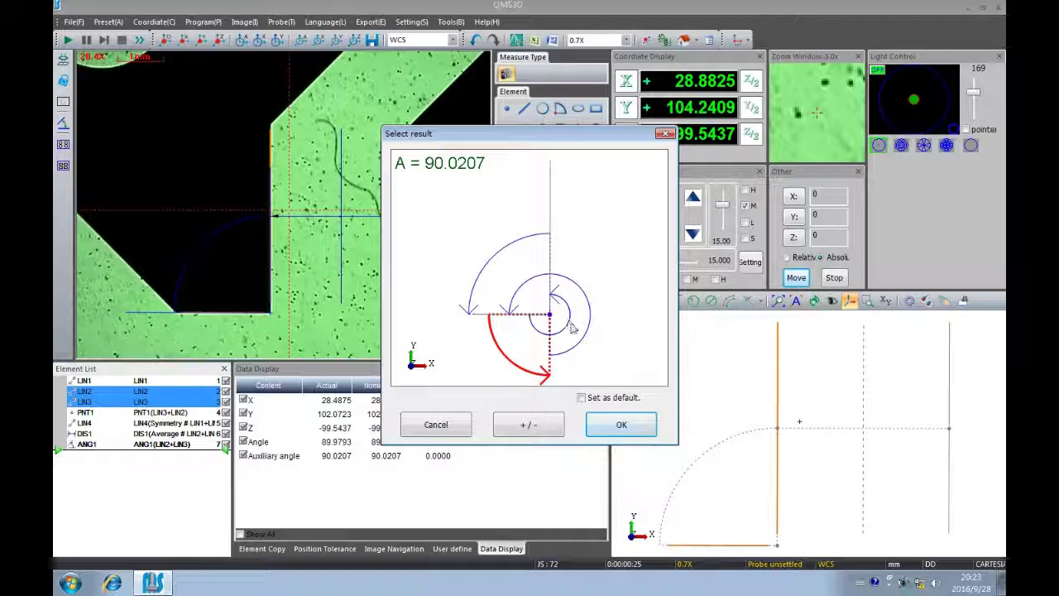
click(567, 327)
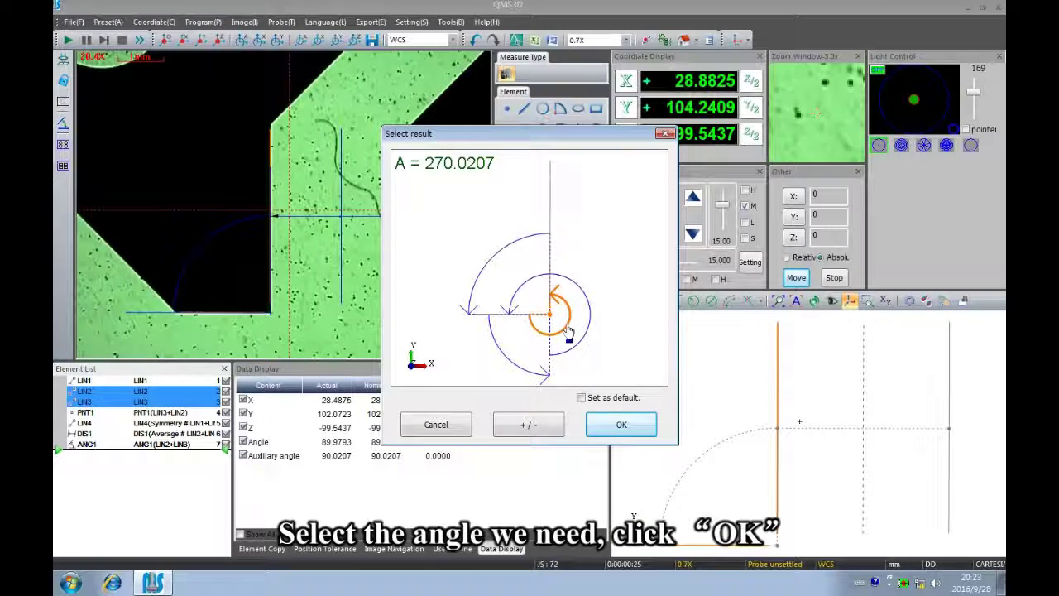
click(568, 328)
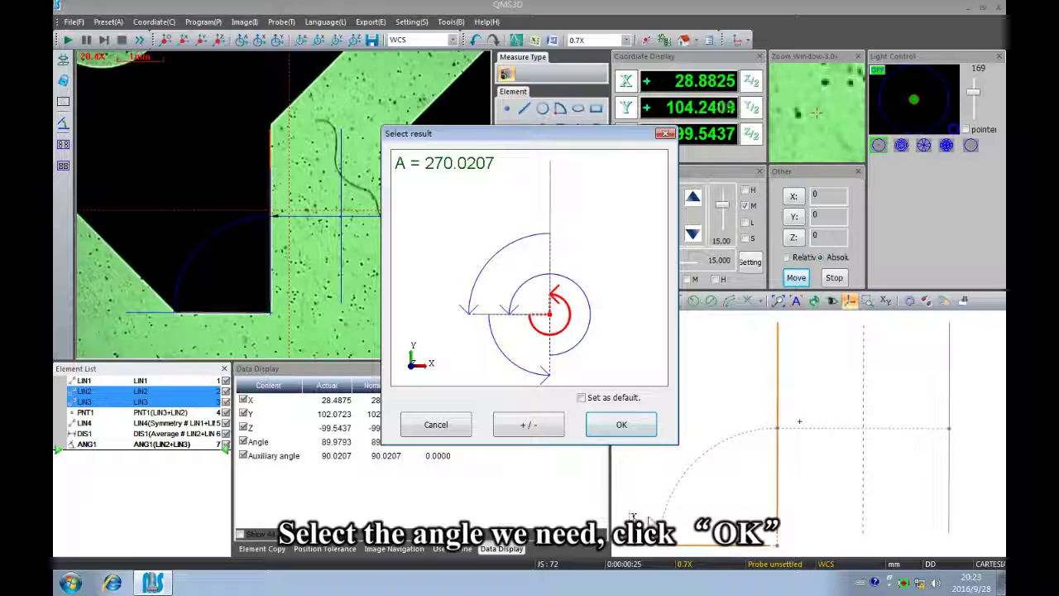
click(621, 425)
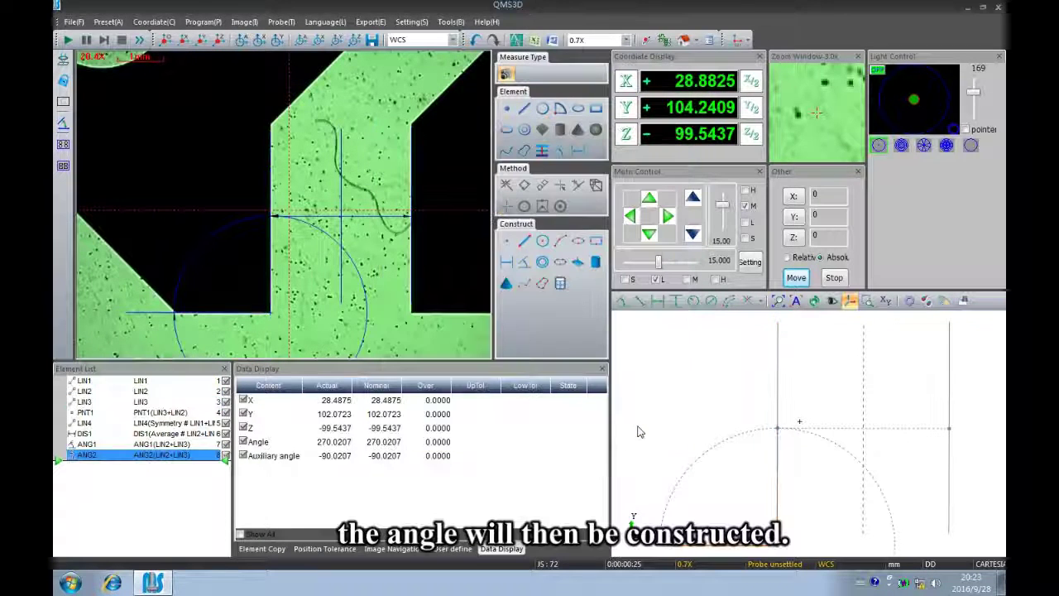